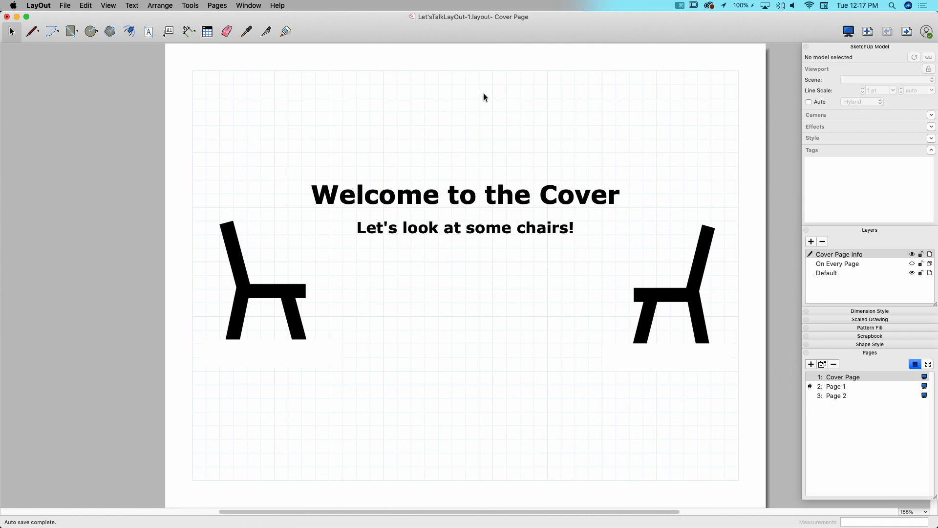
Step: Flip between the Cover Page, Page 1 and Page 2 to compare their drawings
left_click(249, 6)
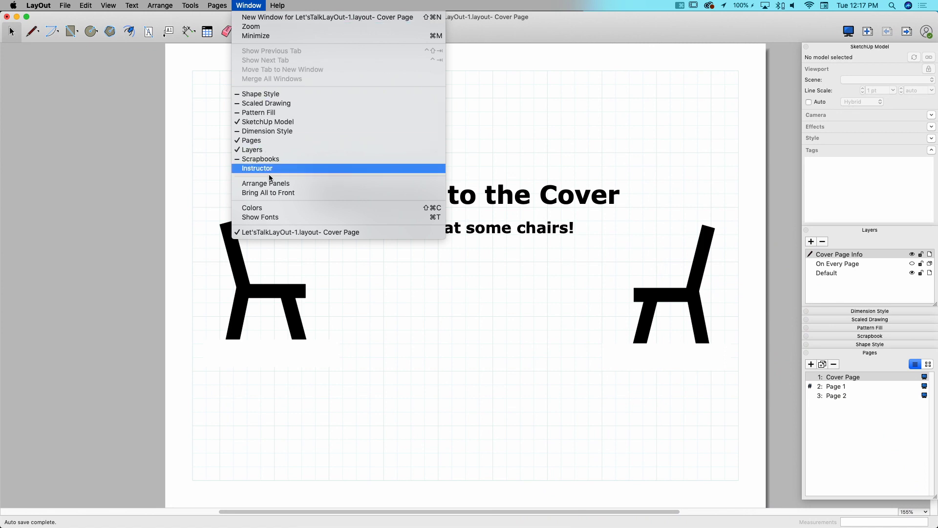
left_click(612, 34)
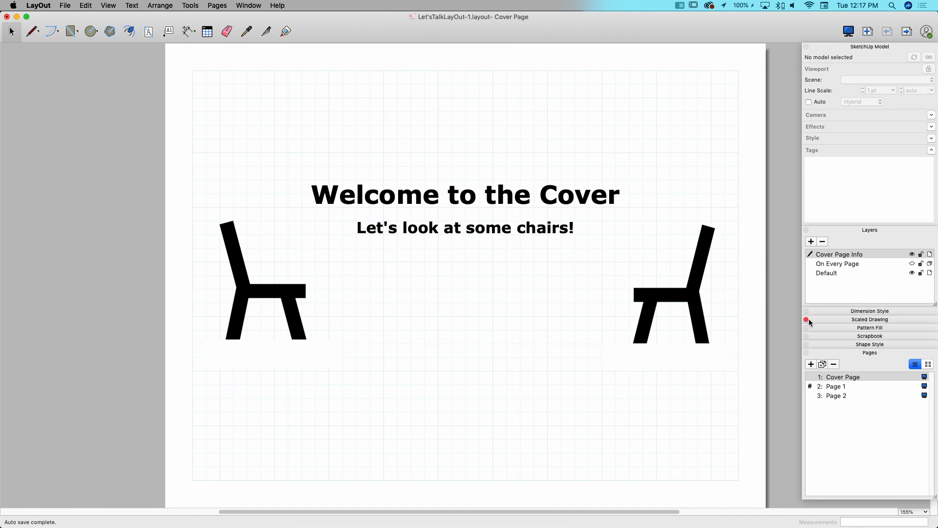
left_click(836, 387)
left_click(832, 395)
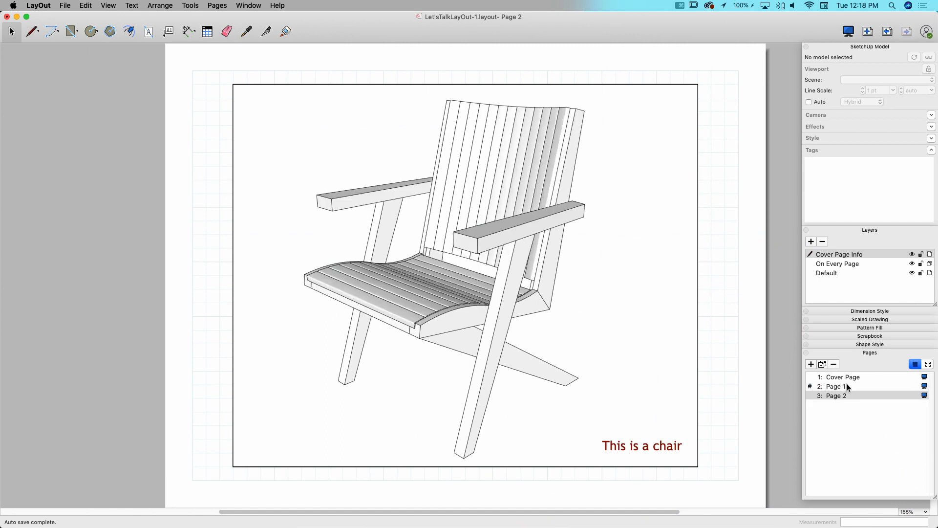
left_click(834, 387)
left_click(840, 378)
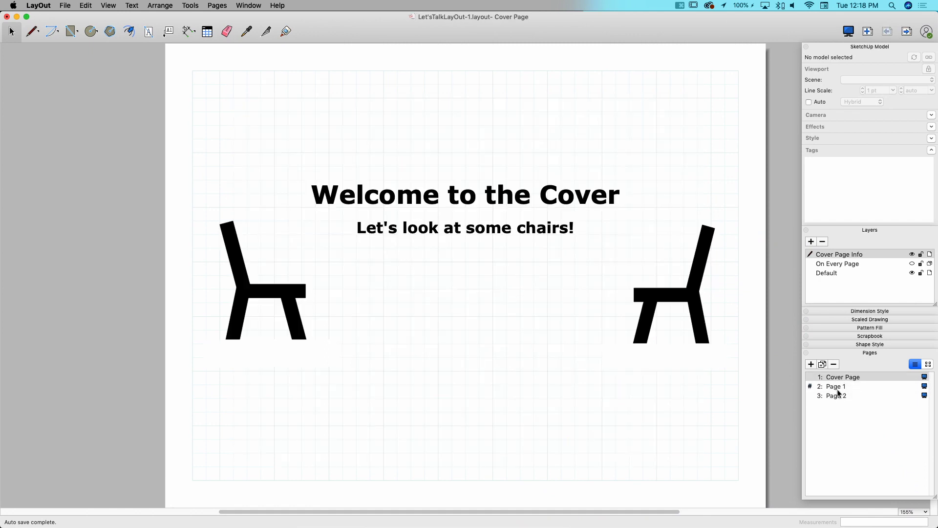
left_click(836, 388)
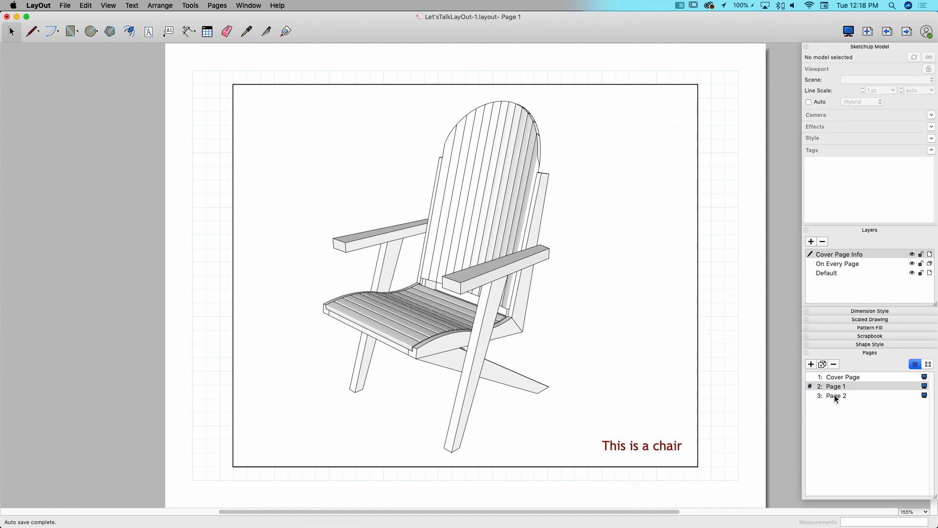
left_click(836, 395)
left_click(840, 377)
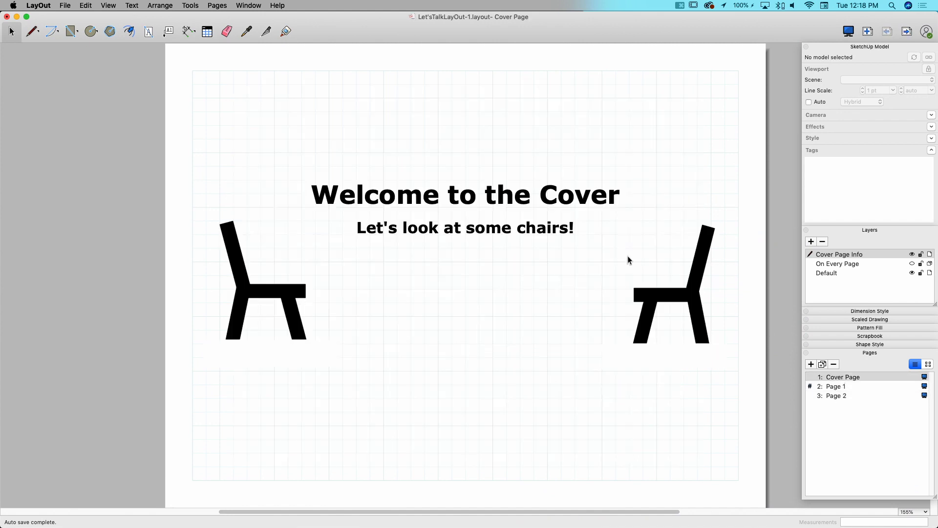
Step: Select the cover's title and right chair, then Page 1's chair viewport and 'This is a chair' caption
left_click(538, 206)
left_click(669, 295)
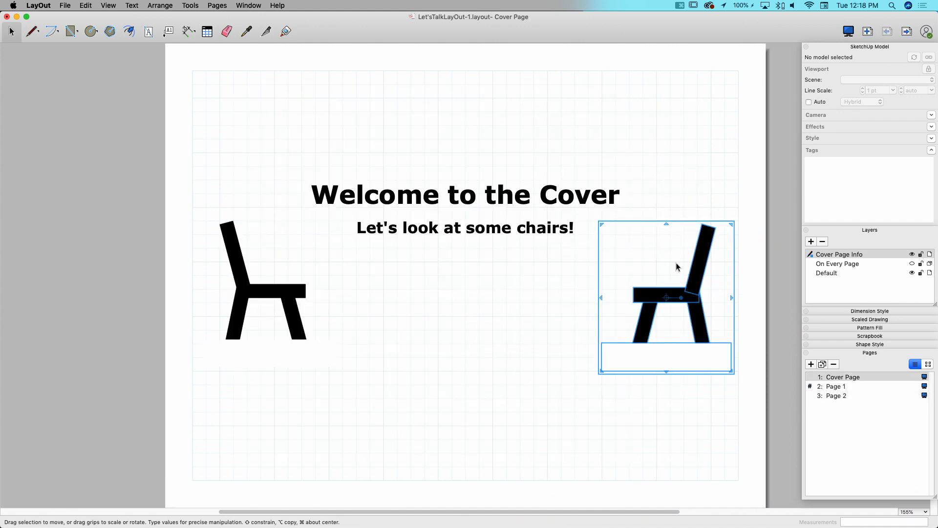
left_click(776, 293)
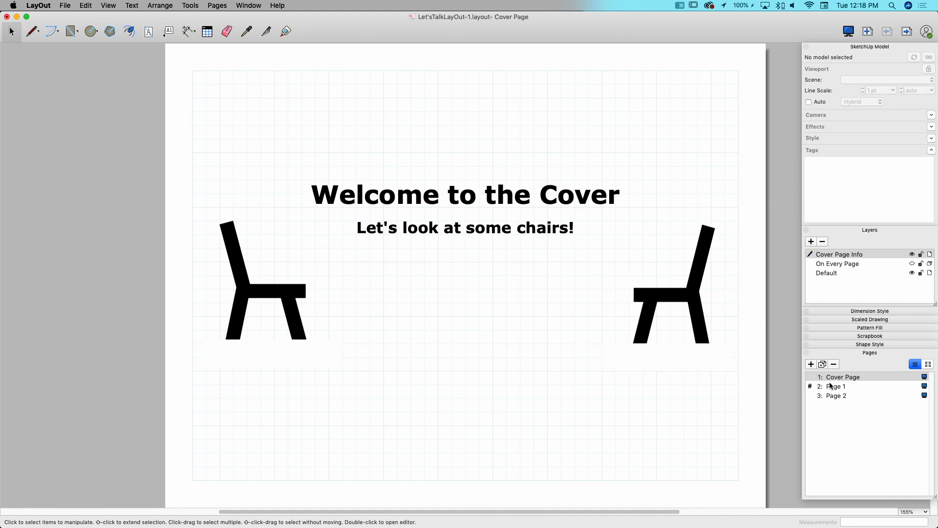
left_click(843, 386)
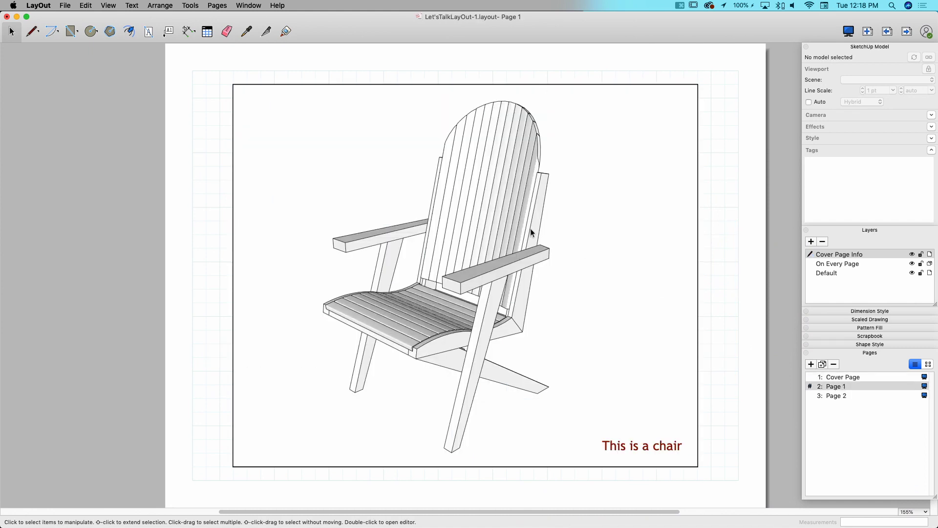
left_click(511, 175)
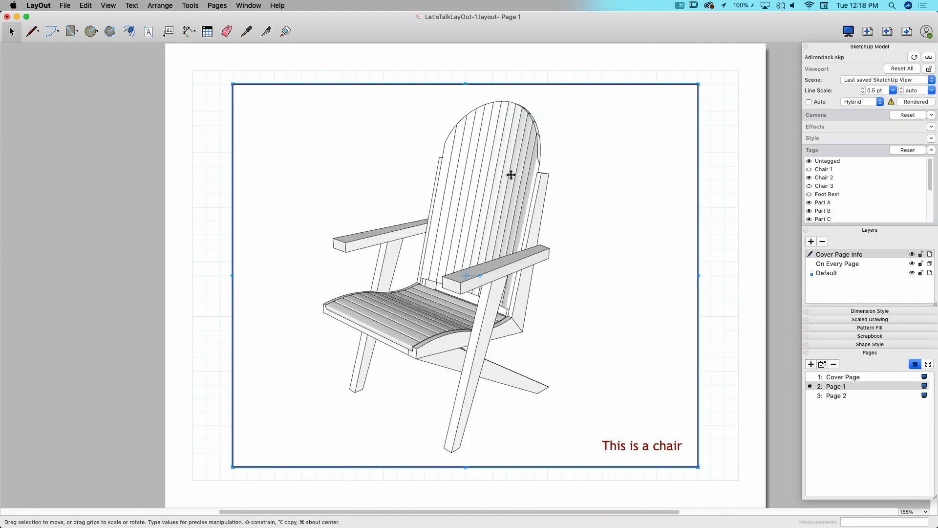
left_click(637, 447)
left_click(788, 392)
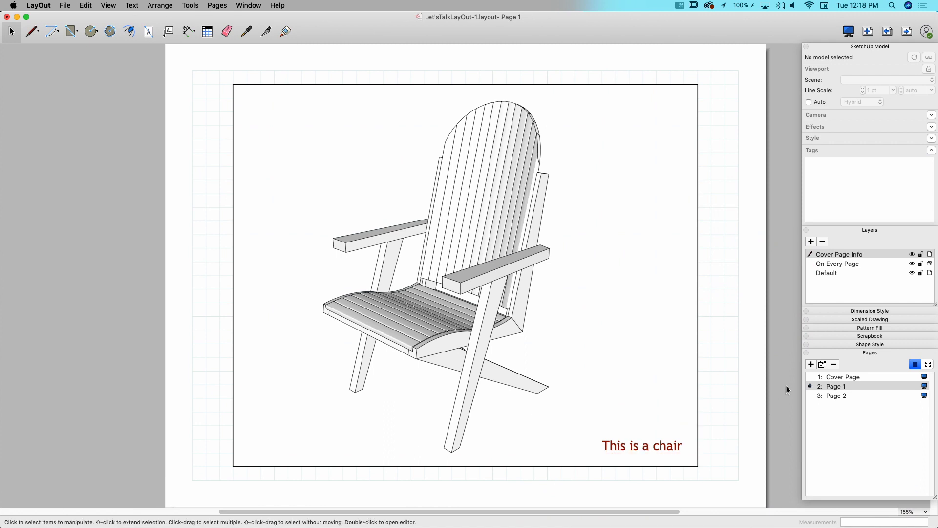
Step: Cycle through the pages again and finish on Page 2's chair drawing
left_click(833, 395)
left_click(831, 387)
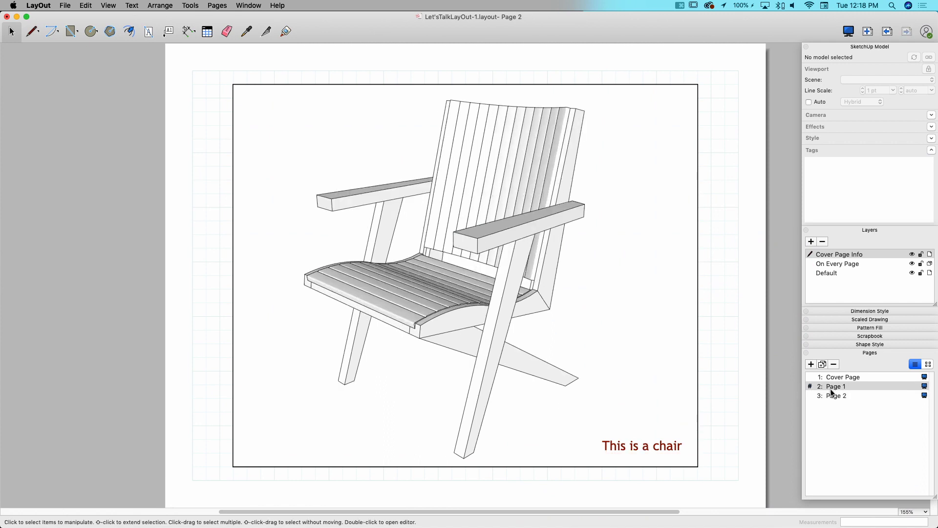
left_click(830, 379)
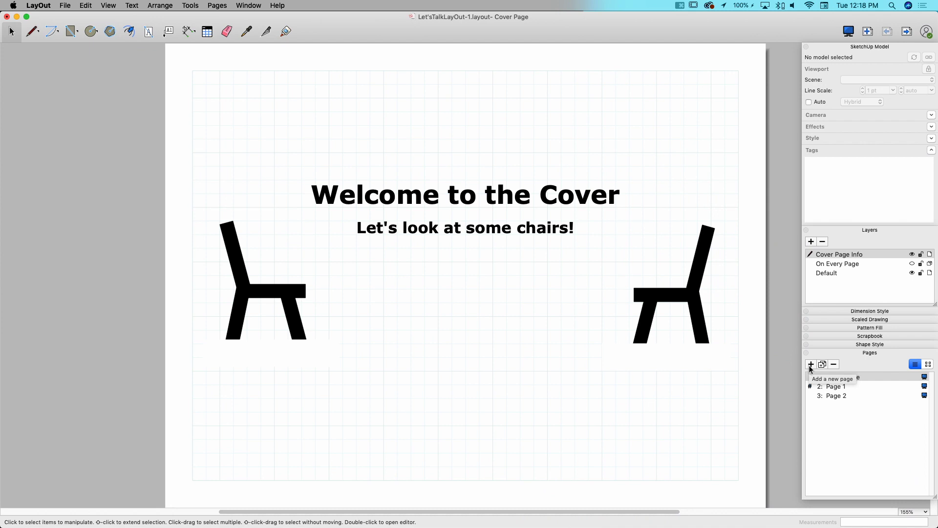
left_click(835, 395)
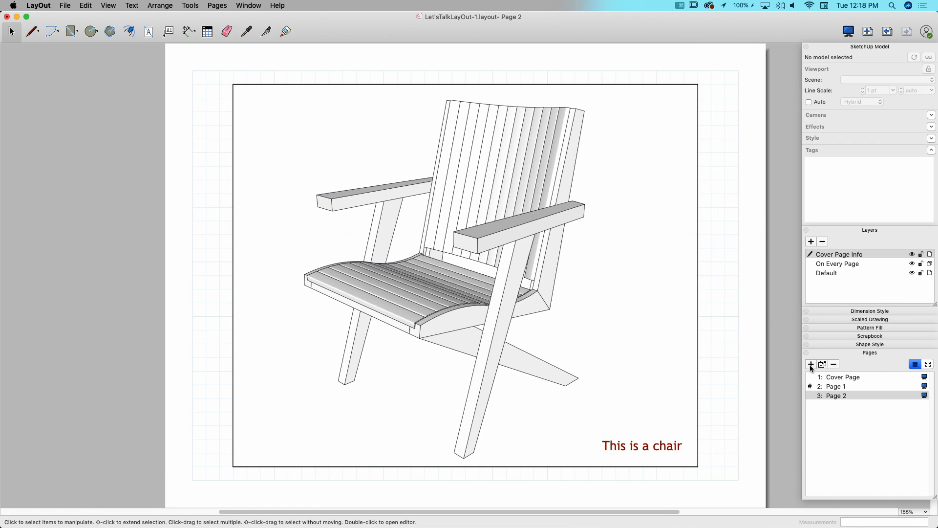
Step: Pick the Cover Page from the thumbnail view, then return the Pages panel to list view
left_click(929, 369)
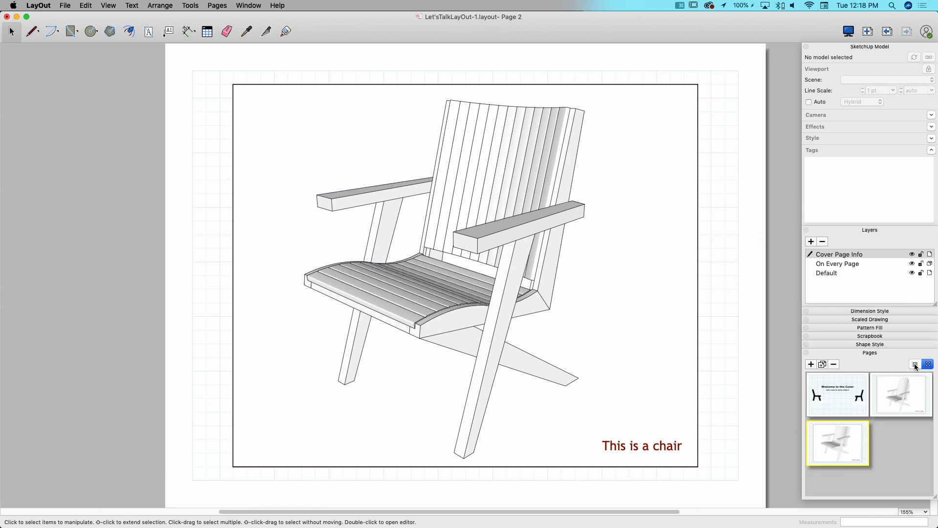
left_click(915, 365)
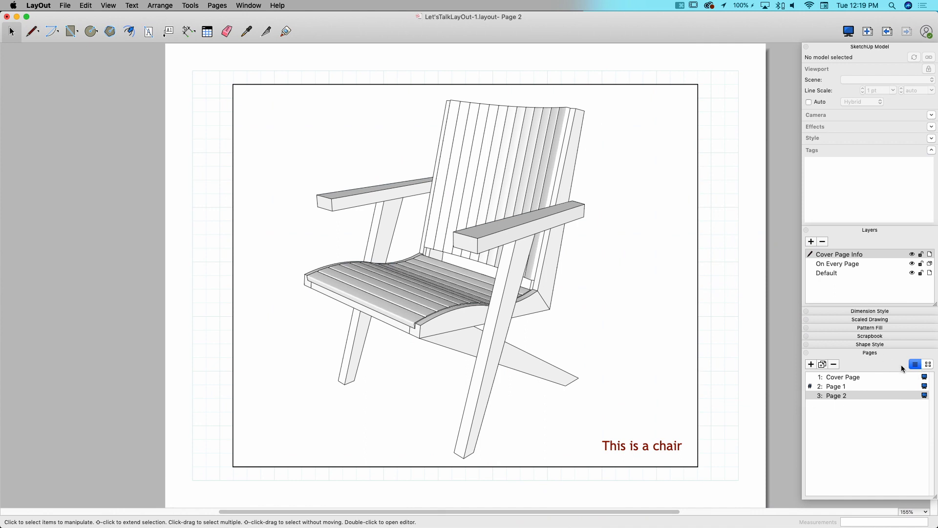
left_click(928, 365)
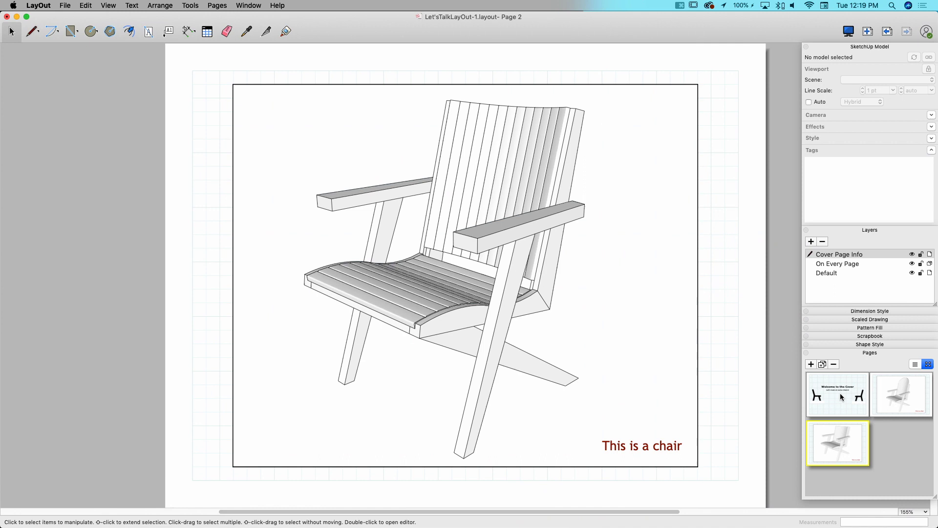
left_click(833, 388)
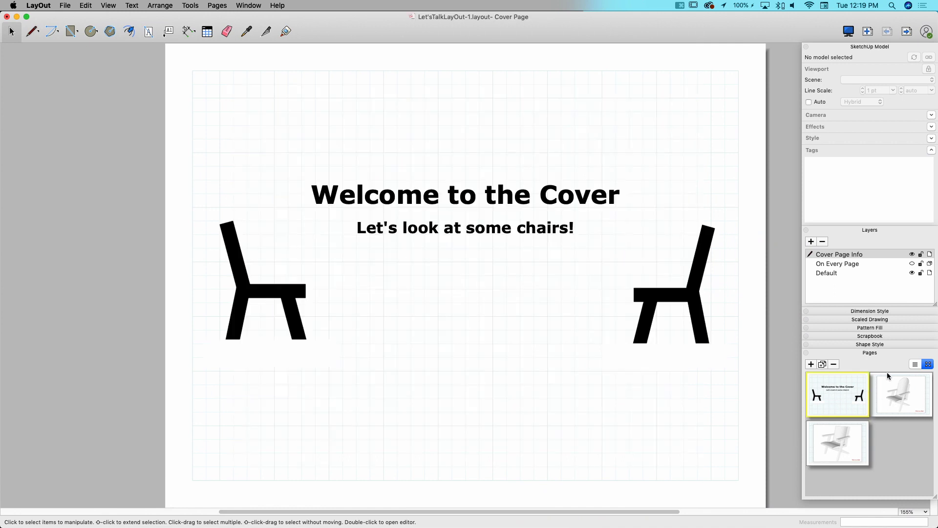
left_click(915, 364)
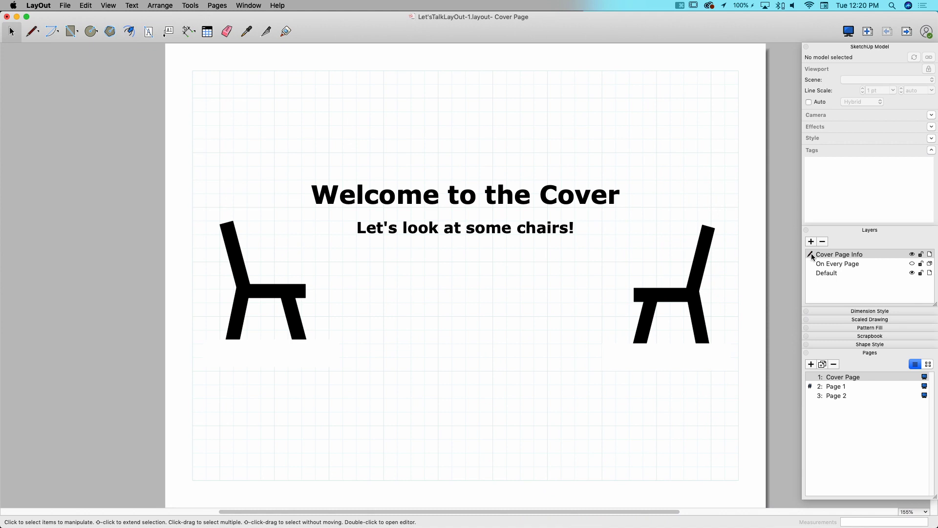
Step: Hide the On Every Page layer, make Cover Page Info active, and select the welcome title
left_click(810, 267)
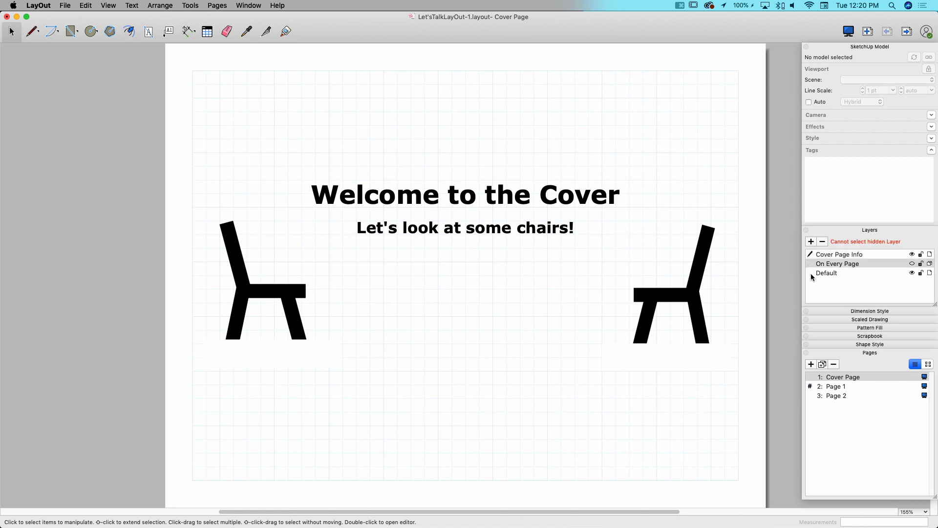
left_click(811, 274)
left_click(835, 257)
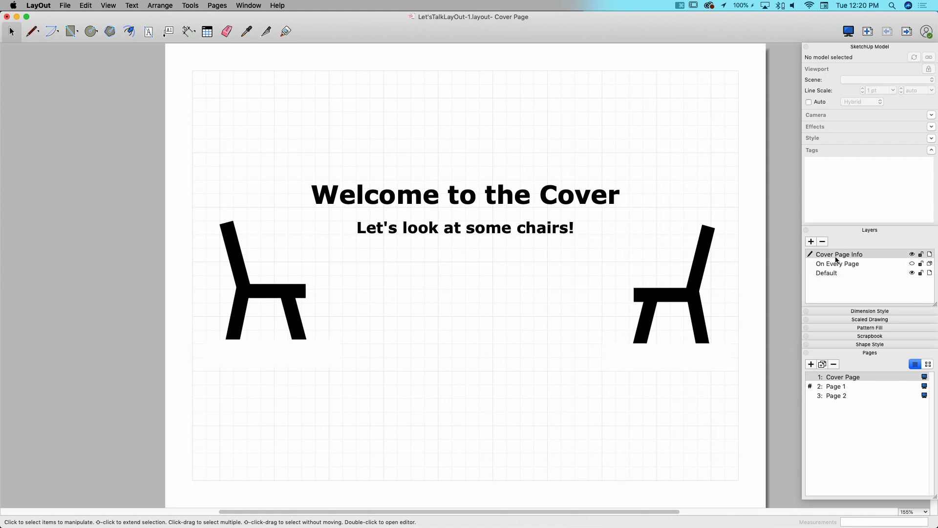
left_click(912, 264)
left_click(813, 273)
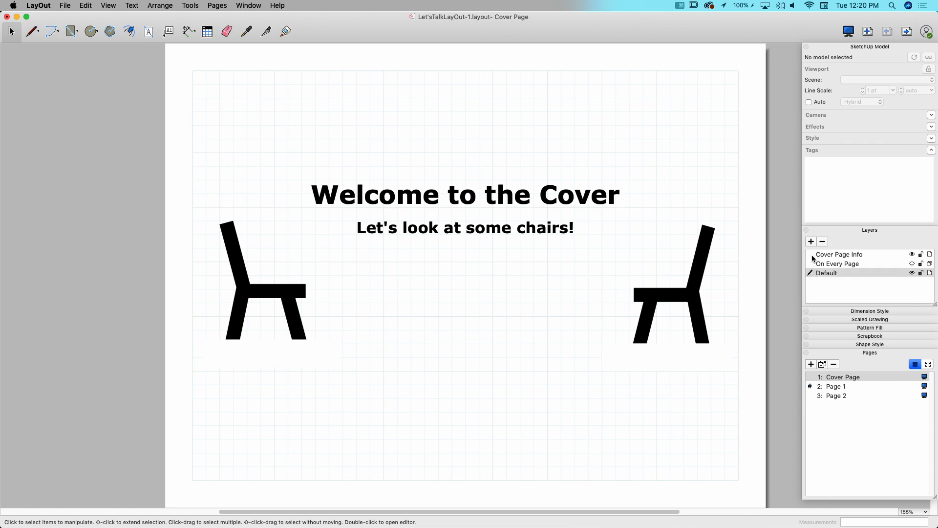
left_click(811, 256)
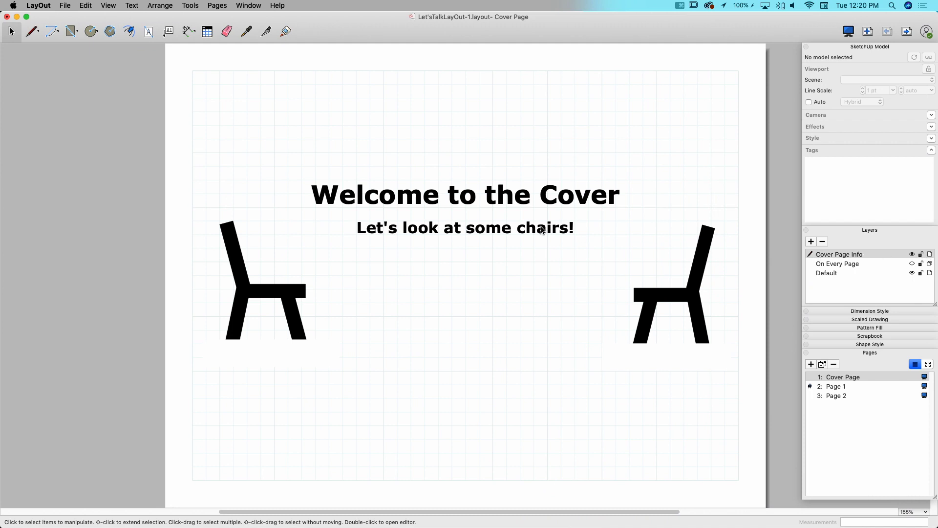
left_click(494, 220)
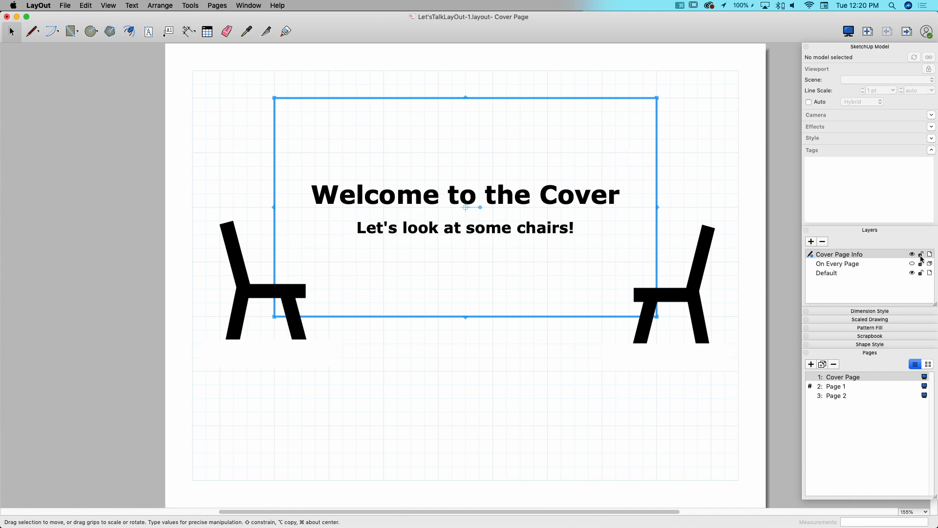
Step: Lock Cover Page Info and confirm the cover's chairs and title can no longer be marquee-selected
left_click(921, 255)
left_click(825, 257)
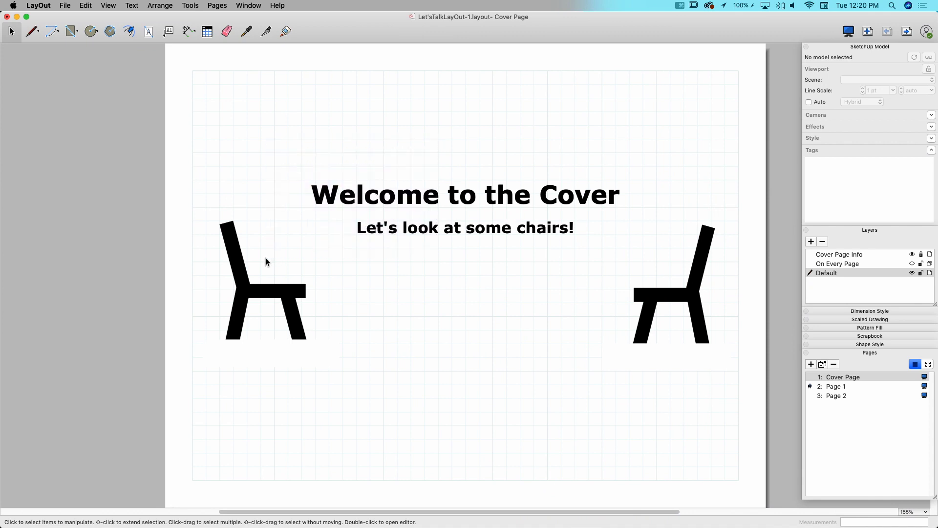
left_click_drag(171, 325, 485, 173)
left_click_drag(570, 154, 382, 351)
left_click(831, 255)
left_click(921, 255)
left_click(823, 255)
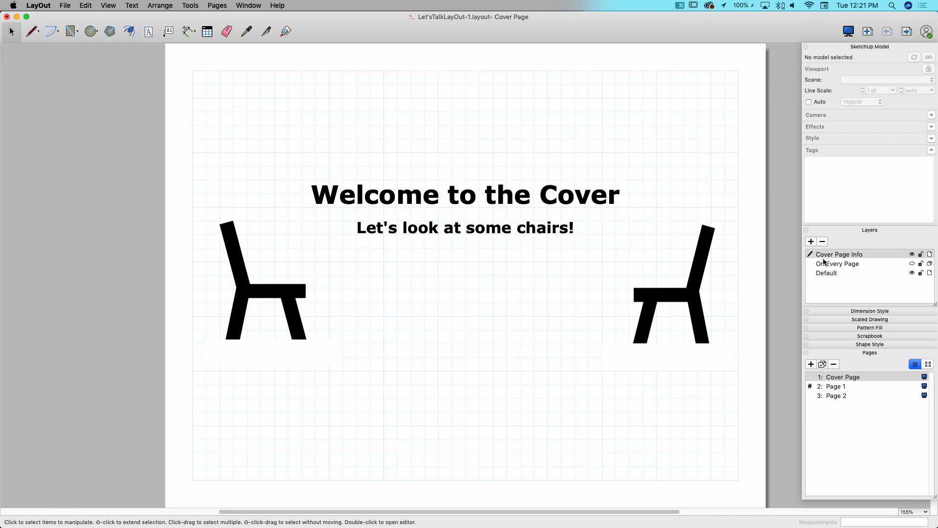
left_click(847, 386)
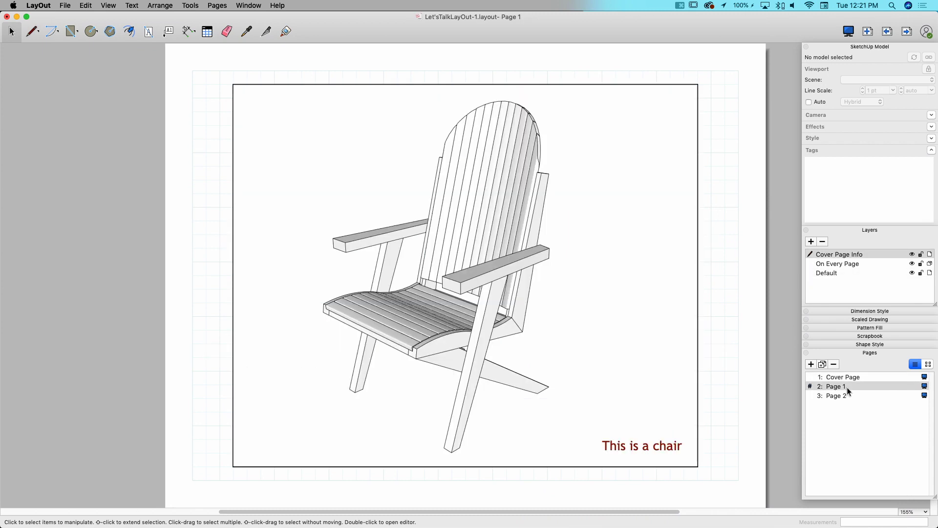
left_click(482, 154)
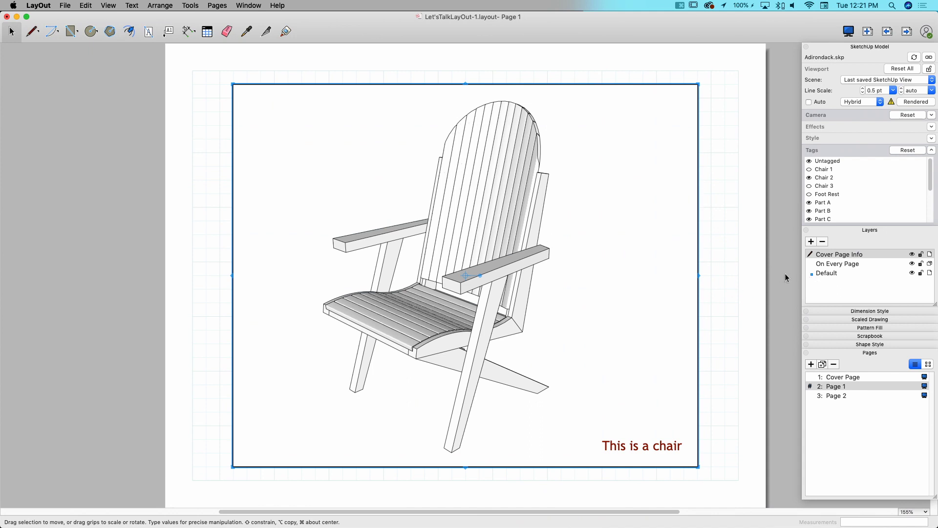
left_click(733, 264)
left_click(584, 250)
left_click(912, 273)
left_click(911, 273)
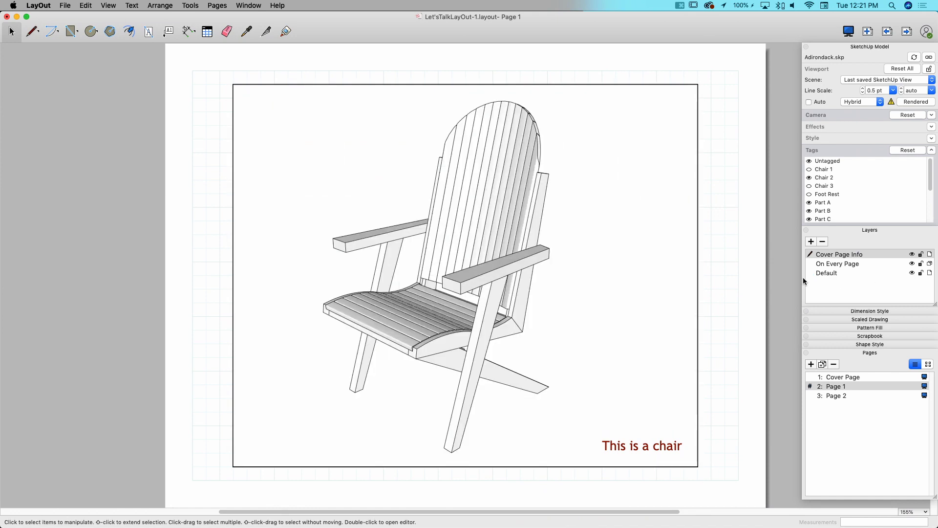
left_click(647, 453)
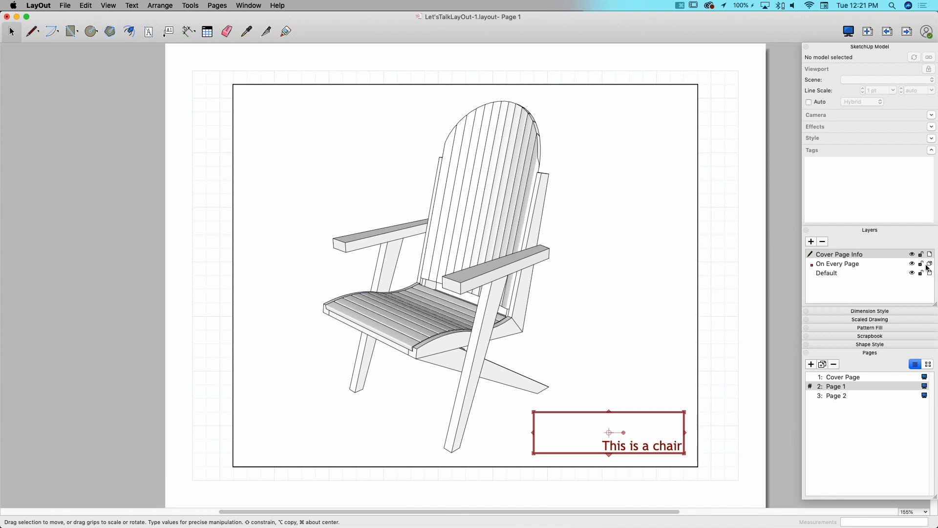
Step: Compare the 'This is a chair' caption on Pages 1 and 2, ending on Page 2 with On Every Page shared
left_click(835, 397)
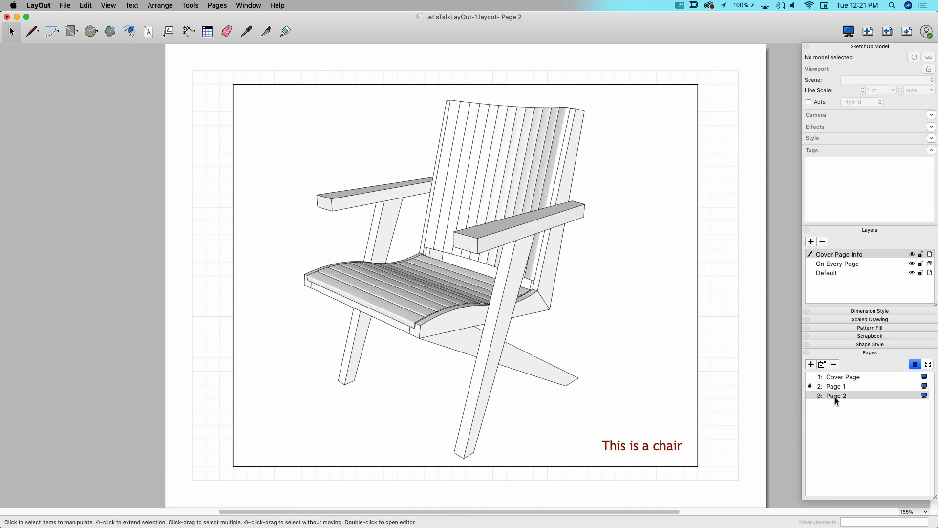
left_click(837, 387)
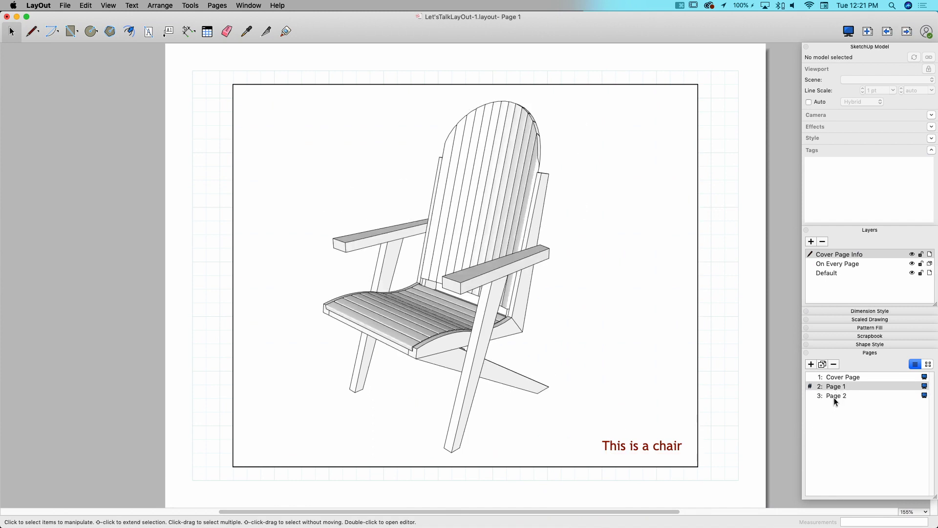
left_click(834, 396)
left_click(666, 449)
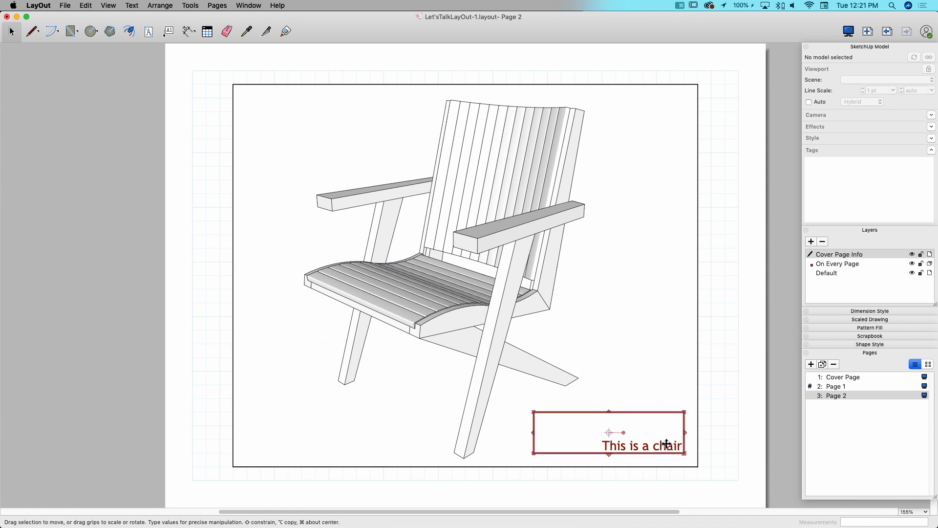
left_click(835, 388)
left_click(647, 449)
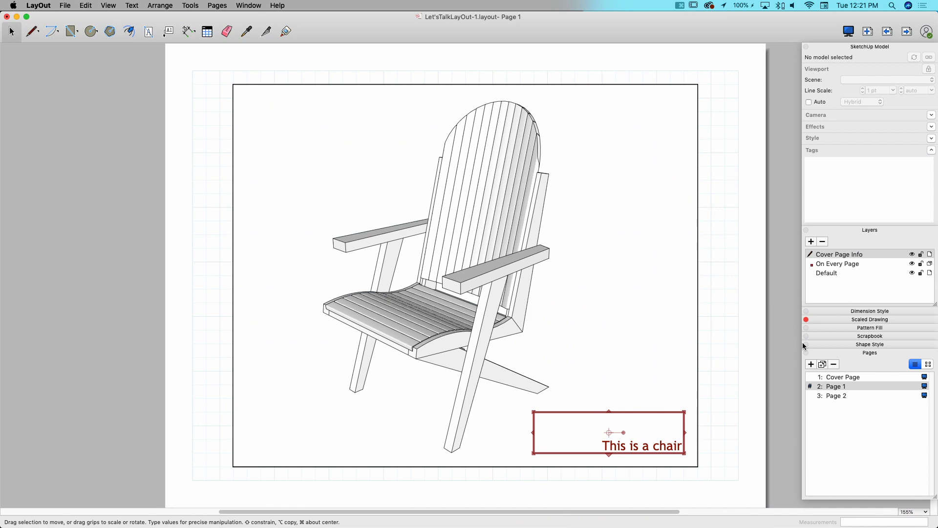
left_click(834, 396)
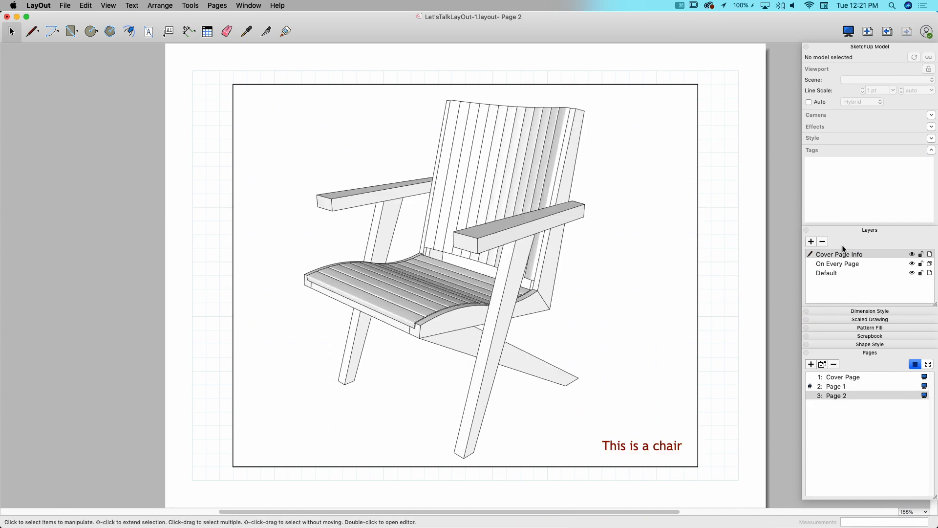
left_click(930, 264)
Step: Compare the chair viewports on Page 2 and Page 1, leaving Page 2's name unchanged
double_click(833, 397)
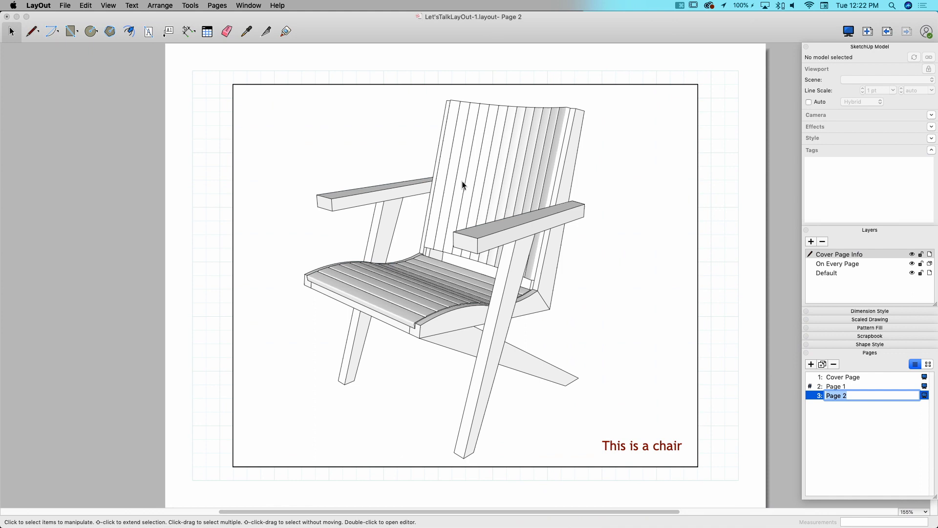
key("Return")
left_click(831, 274)
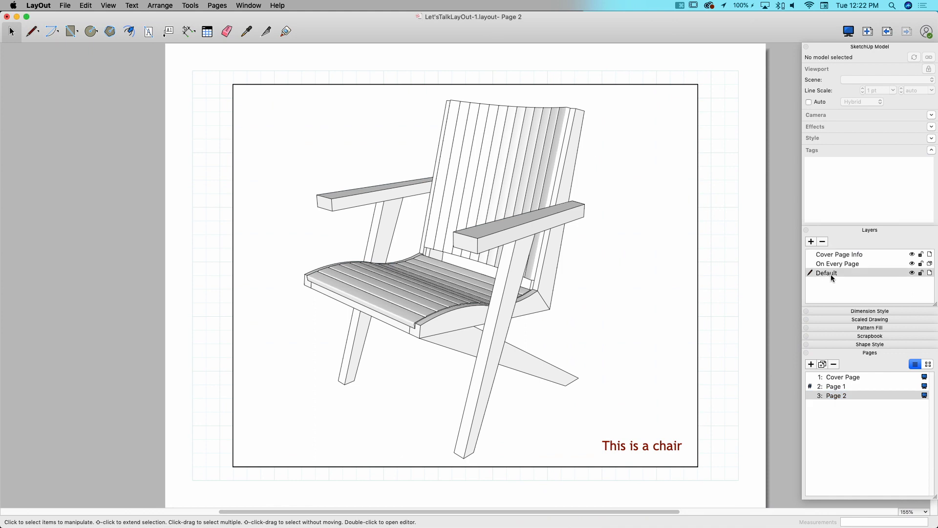
left_click(511, 179)
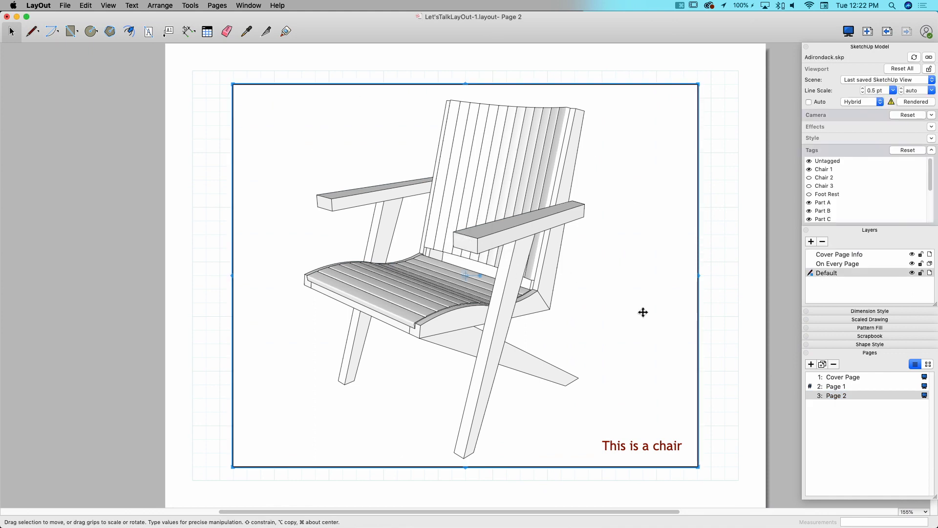
left_click(832, 386)
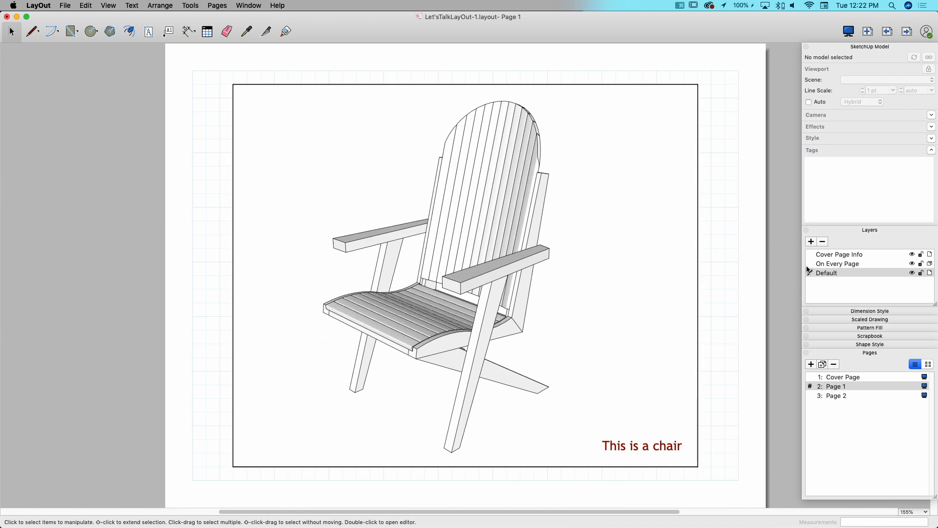
left_click(461, 184)
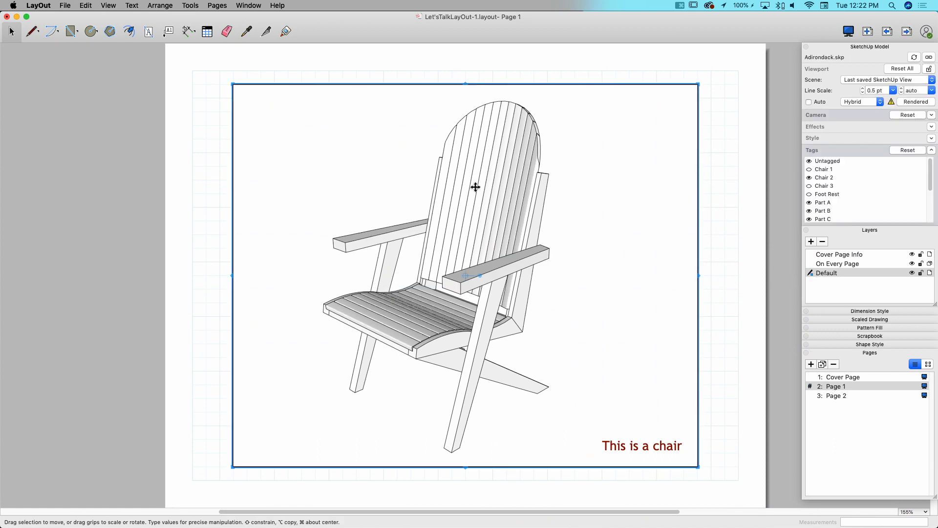
Step: Check the shared 'This is a chair' caption on both pages, then make Default active on Page 1
left_click(843, 395)
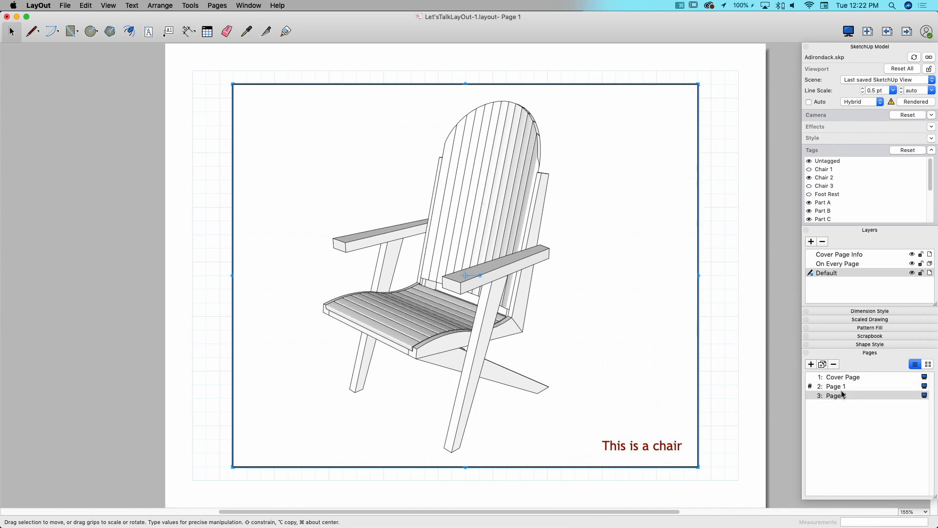
left_click(856, 264)
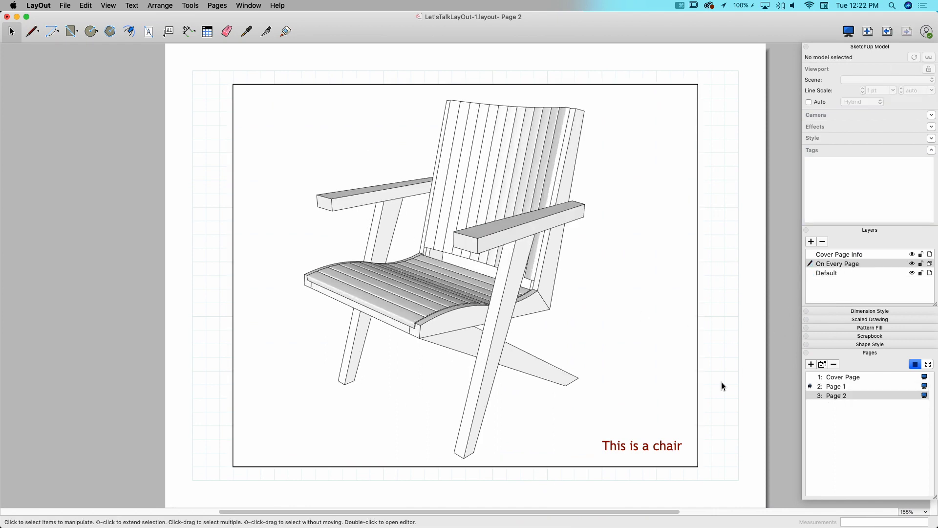
left_click(641, 450)
left_click(836, 387)
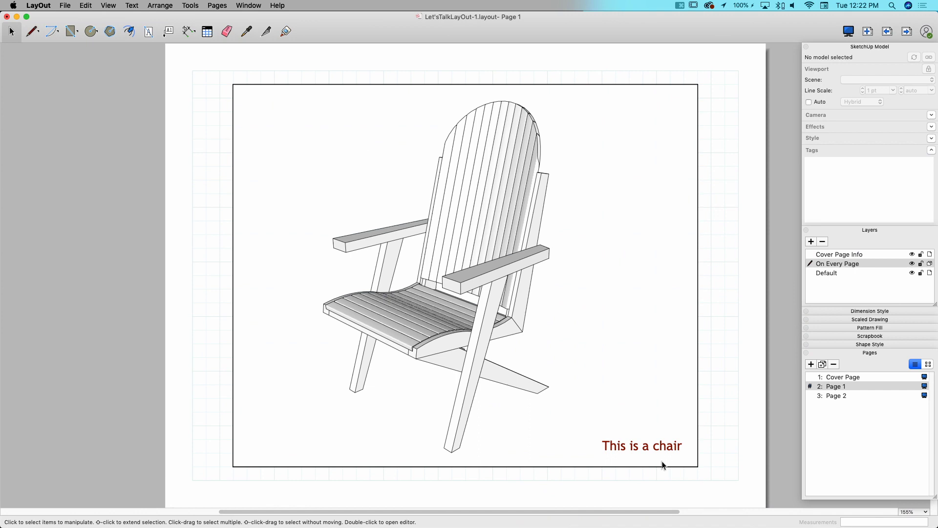
left_click(663, 447)
left_click(780, 250)
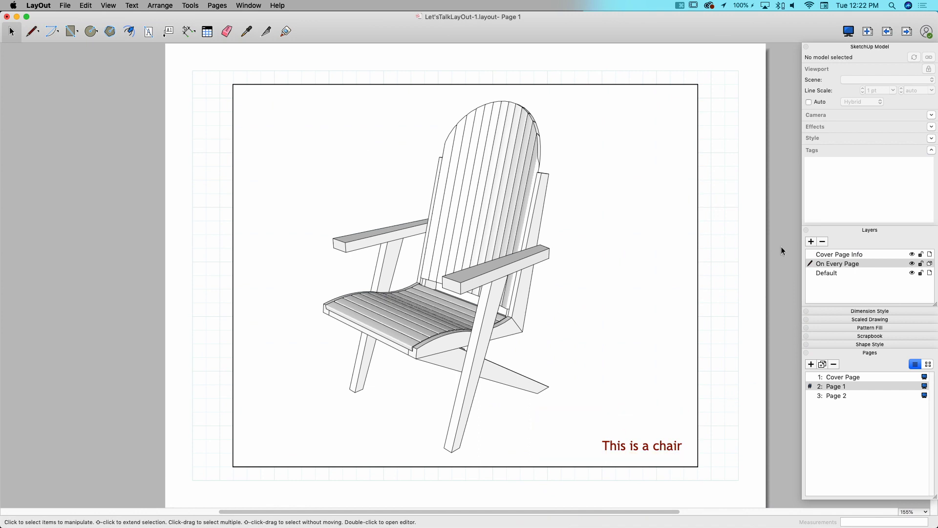
left_click(812, 275)
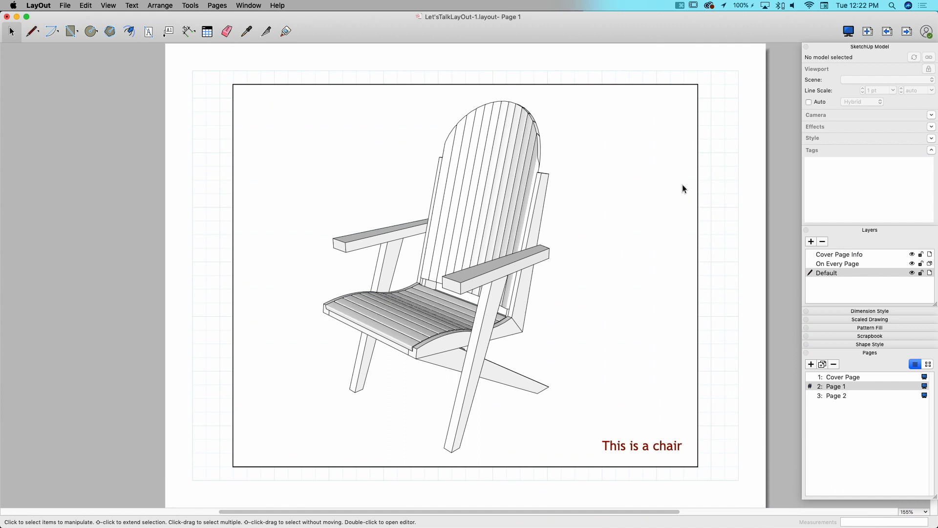
Step: Hide tags Part J, I, H and G in Page 1's chair viewport and re-render it
left_click(471, 192)
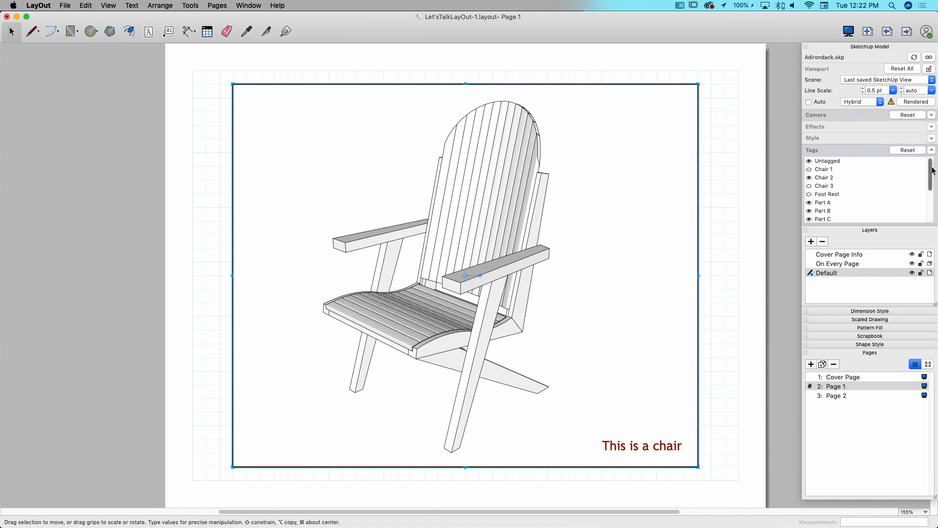
left_click_drag(931, 172, 930, 190)
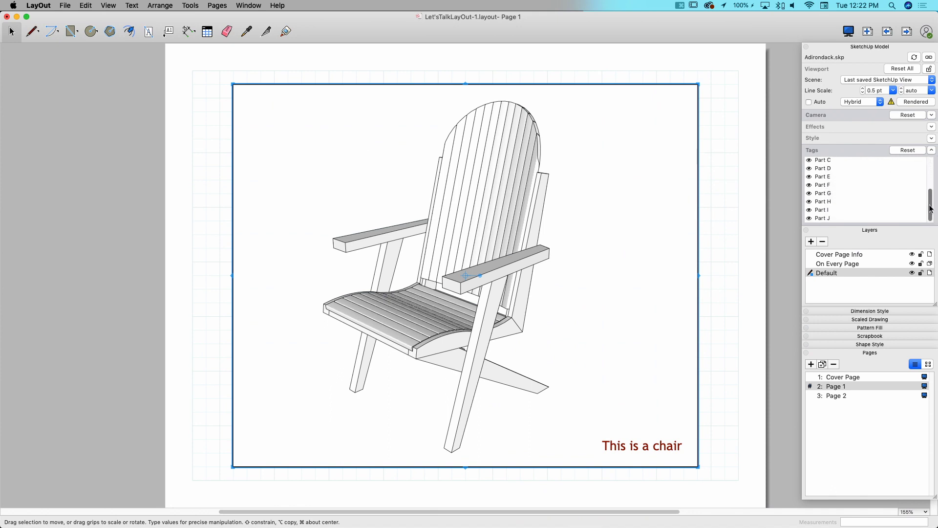
scroll(925, 189, "up", 3)
scroll(923, 188, "down", 2)
scroll(923, 189, "down", 2)
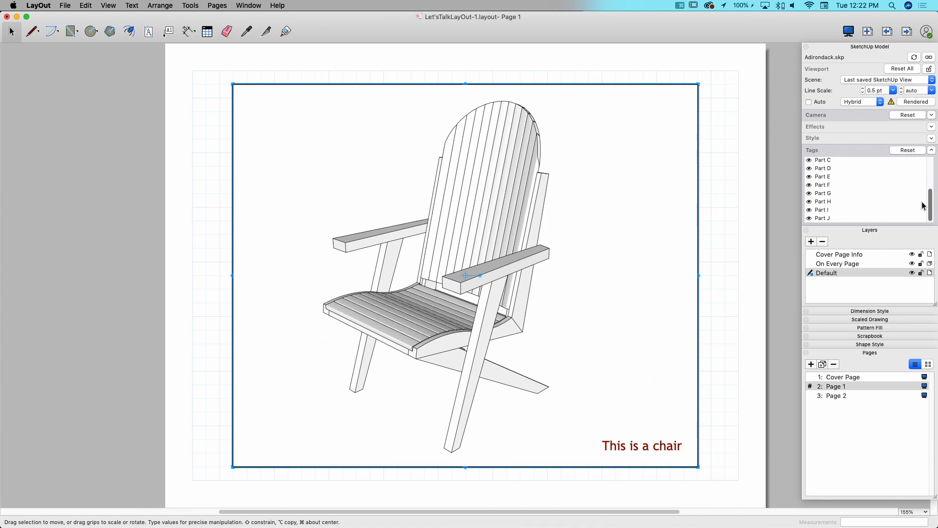
left_click(809, 218)
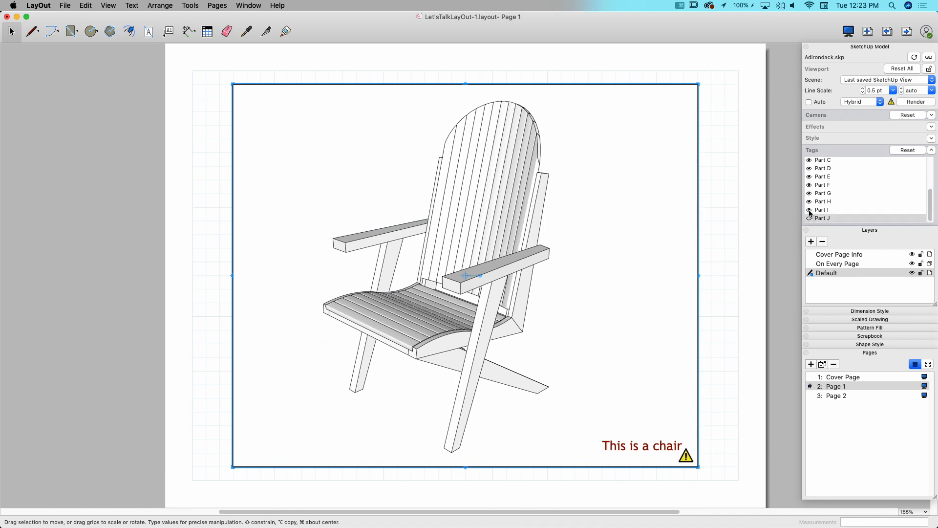
left_click(809, 209)
left_click(809, 201)
left_click(809, 193)
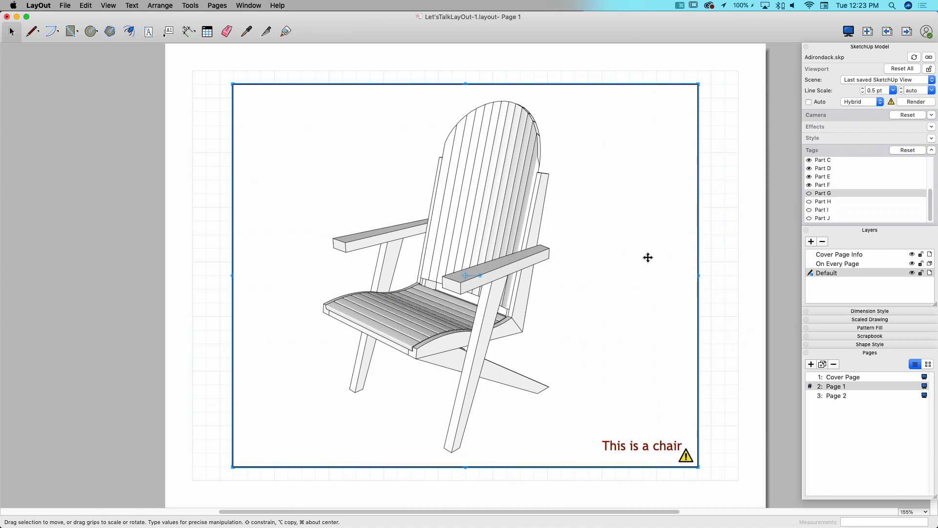
left_click(912, 103)
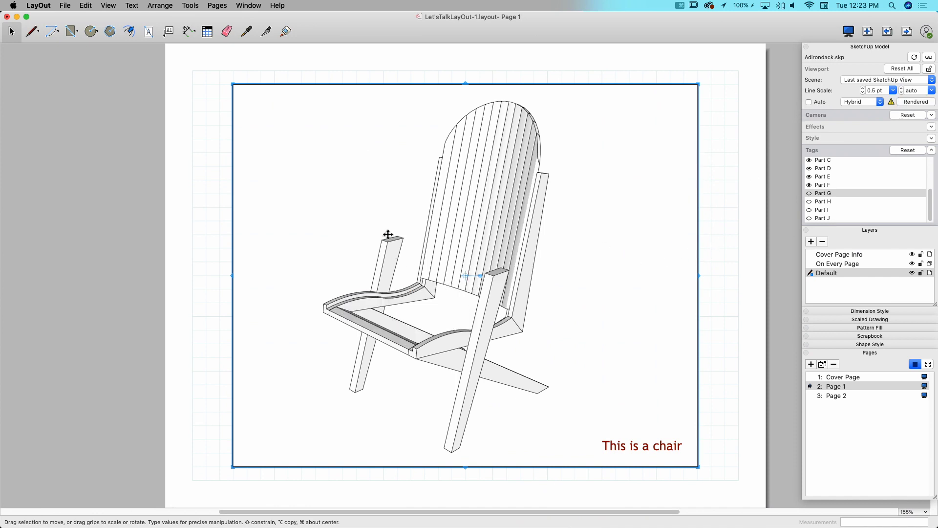
Step: Also hide the Part F and Part E tags and re-render the chair viewport
left_click(809, 185)
left_click(810, 176)
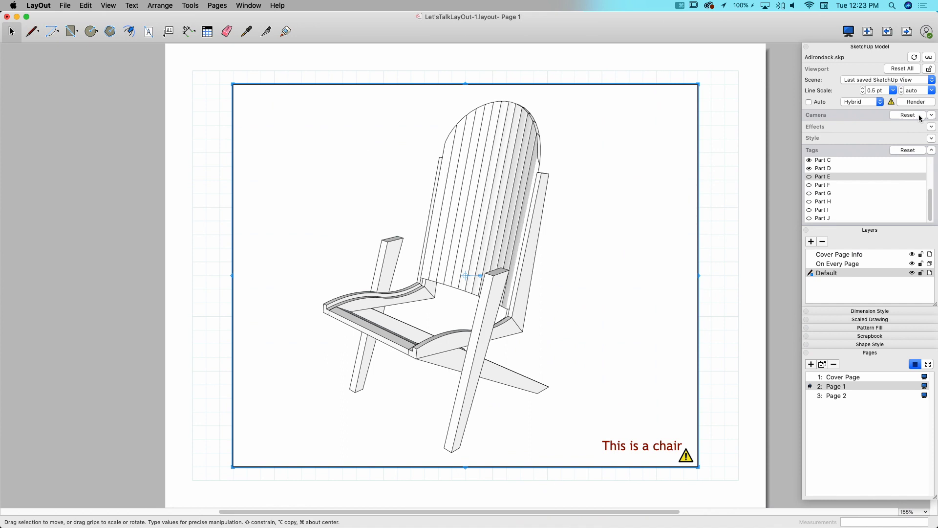
left_click(914, 102)
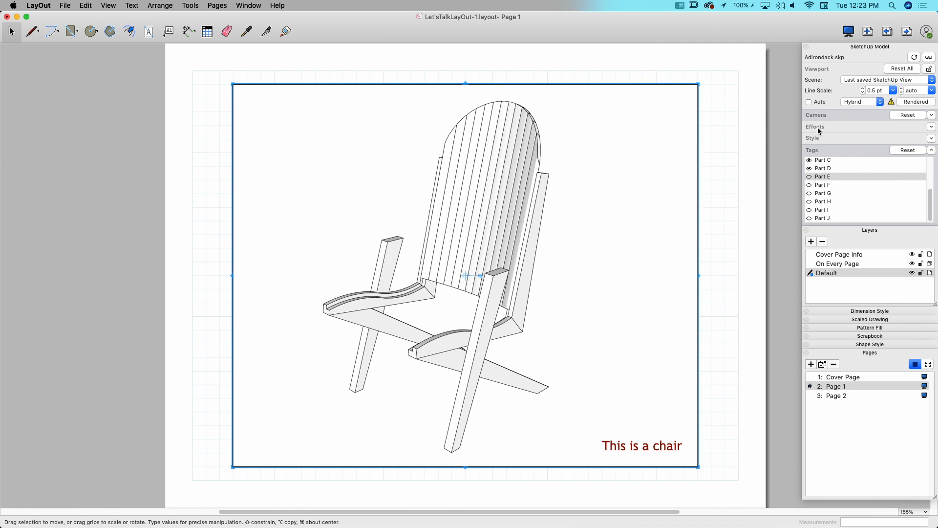
Step: Turn on Auto rendering and show tags Part E through Part J again
left_click(809, 102)
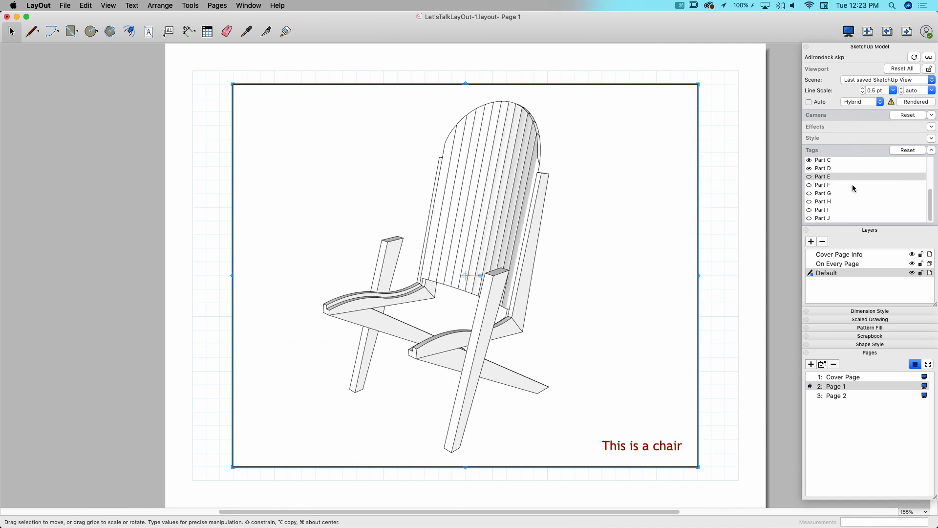
left_click(809, 177)
left_click(810, 185)
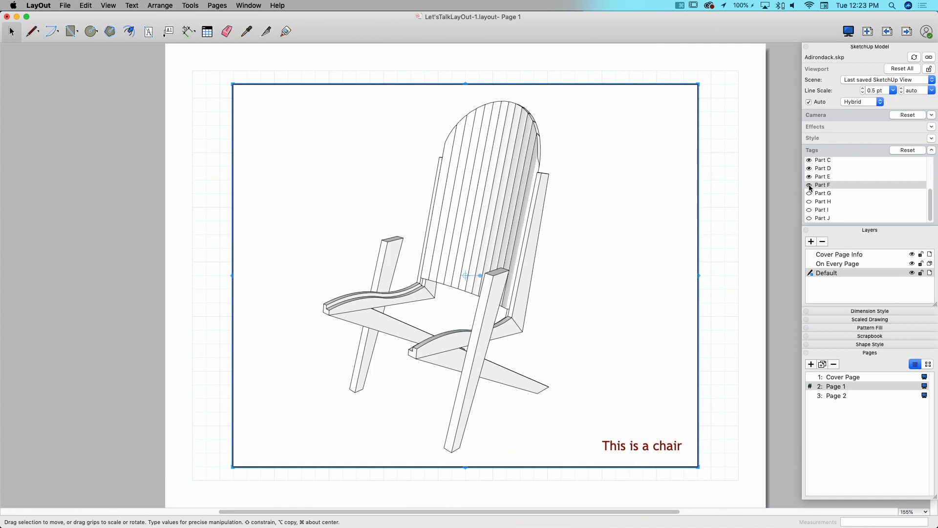
left_click(809, 193)
left_click(809, 202)
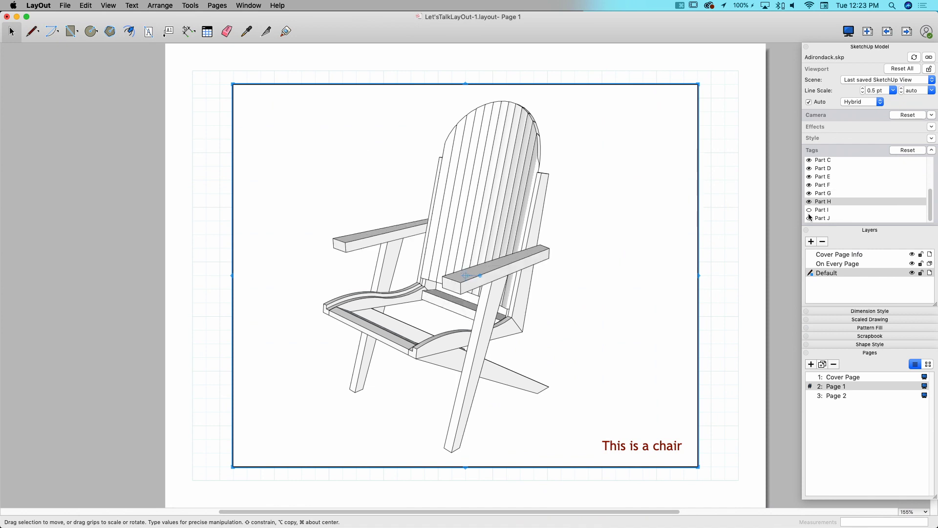
left_click(809, 210)
left_click(809, 219)
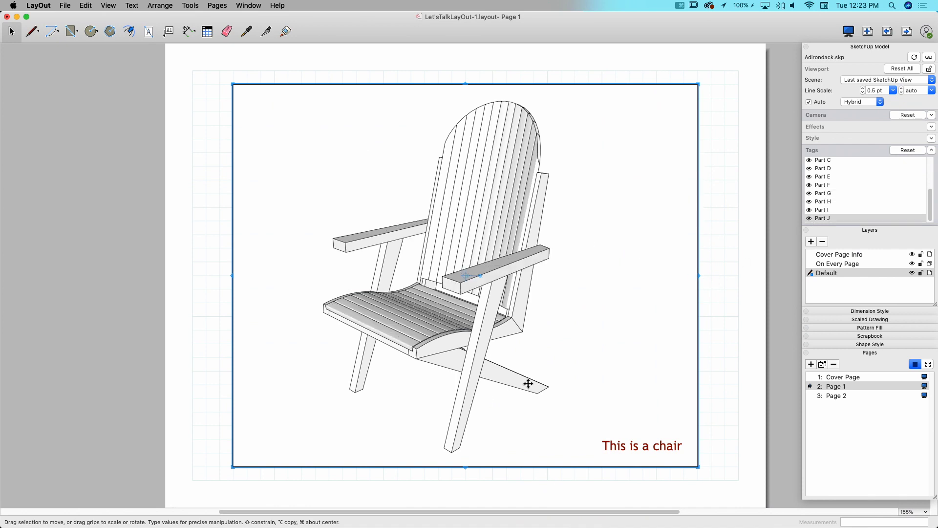